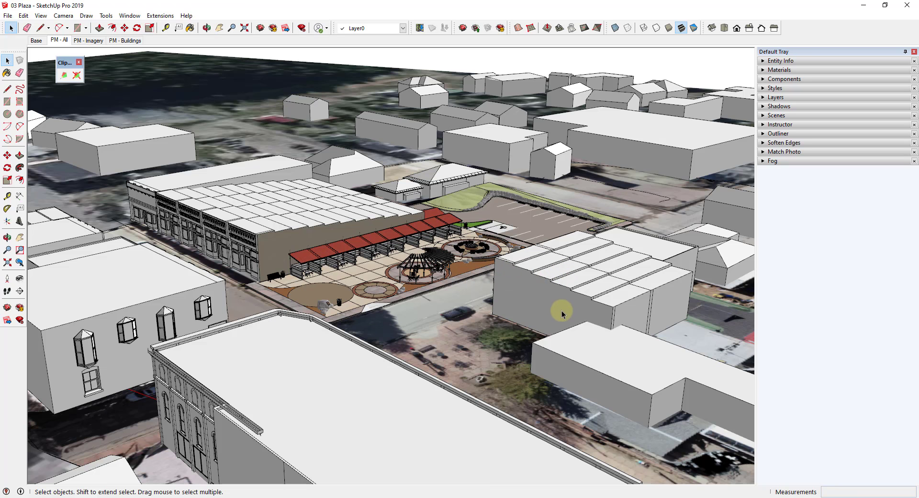
# Open the pergola over the ram statue for editing, examine how it clips up close from several angles, and close it
pyautogui.scroll(8, 316, 297)
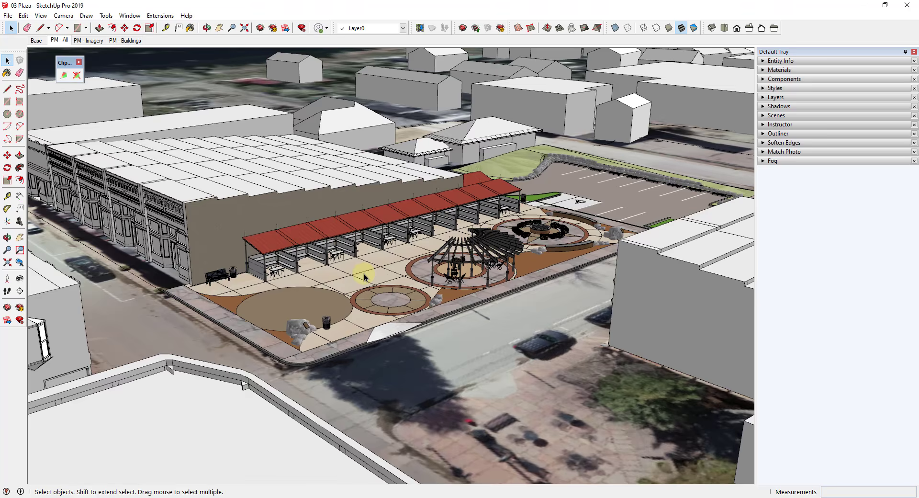
pyautogui.scroll(4, 467, 260)
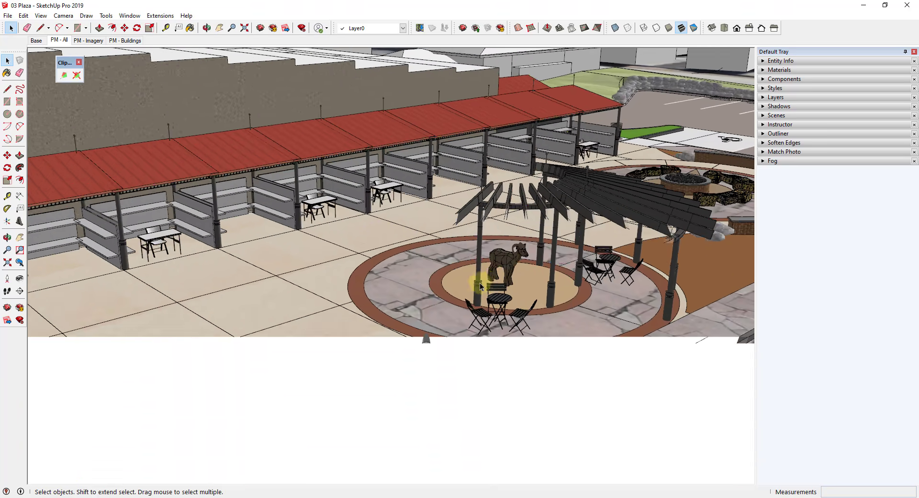
pyautogui.moveTo(478, 275); pyautogui.dragTo(490, 262, button='middle')
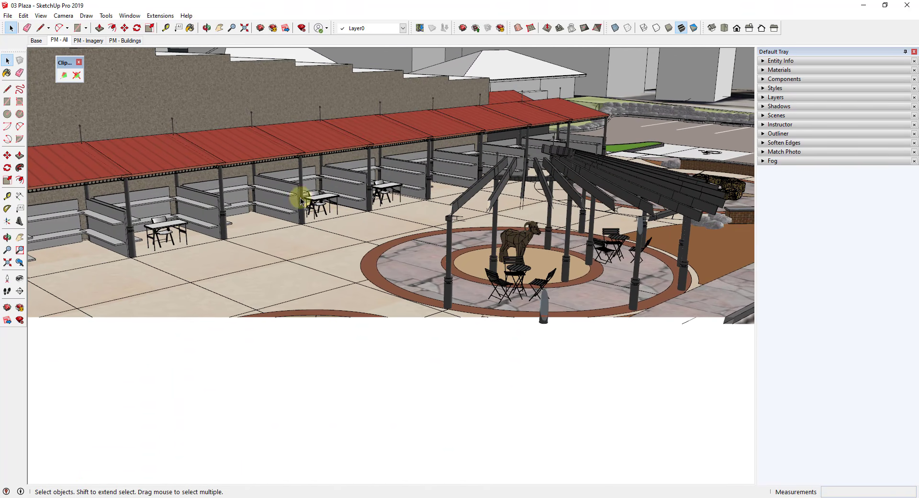
pyautogui.moveTo(446, 294)
pyautogui.mouseDown(button='middle')
pyautogui.moveTo(359, 320)
pyautogui.moveTo(371, 285)
pyautogui.moveTo(431, 286)
pyautogui.moveTo(489, 324)
pyautogui.moveTo(602, 317)
pyautogui.moveTo(257, 389)
pyautogui.moveTo(407, 481)
pyautogui.moveTo(88, 323)
pyautogui.moveTo(463, 323)
pyautogui.moveTo(614, 283)
pyautogui.mouseUp(button='middle')
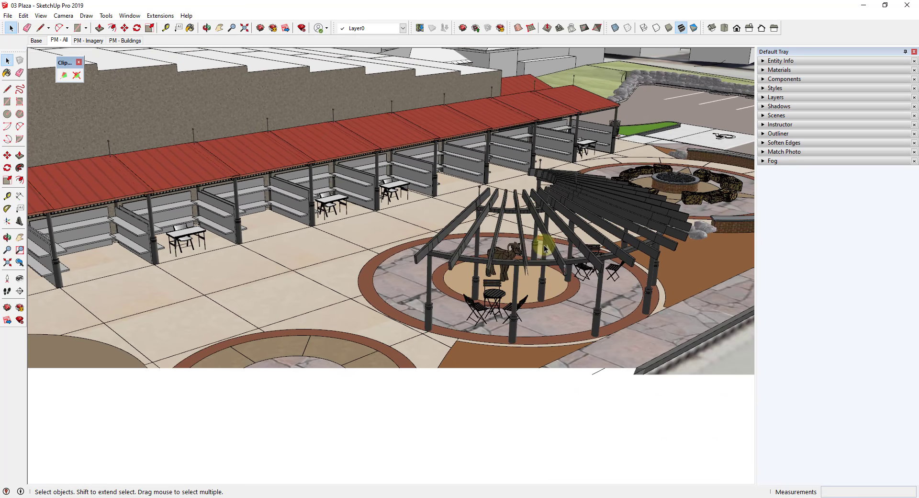
pyautogui.scroll(5, 551, 245)
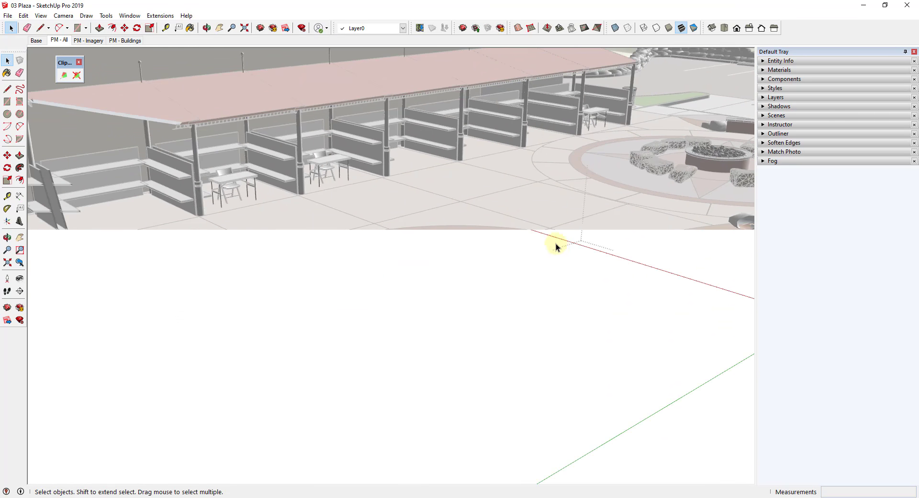
pyautogui.scroll(-4, 520, 214)
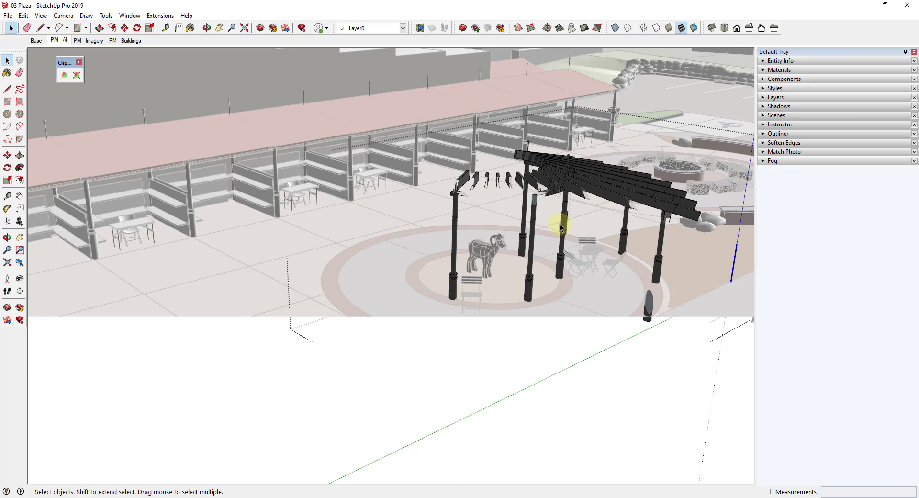
pyautogui.scroll(3, 562, 224)
pyautogui.moveTo(560, 228); pyautogui.dragTo(33, 258, button='middle')
pyautogui.scroll(-3, 508, 199)
pyautogui.scroll(5, 105, 115)
pyautogui.scroll(-4, 144, 150)
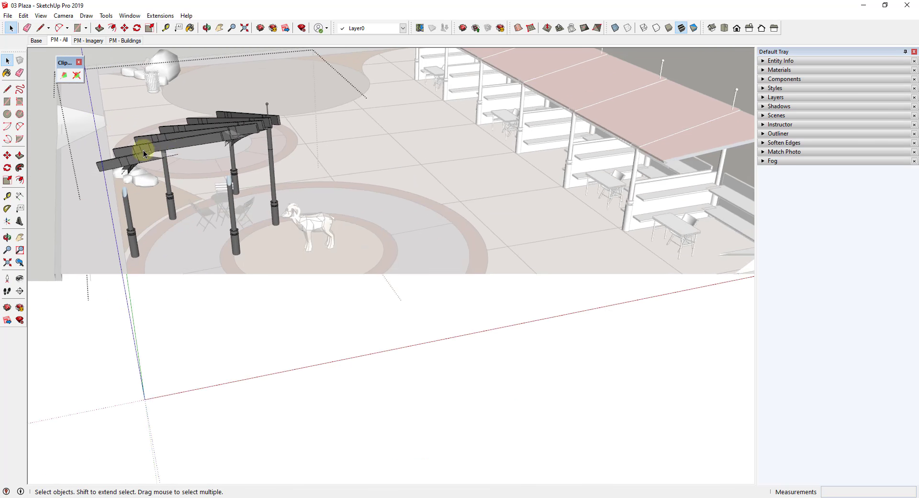
pyautogui.moveTo(179, 151); pyautogui.dragTo(118, 152, button='middle')
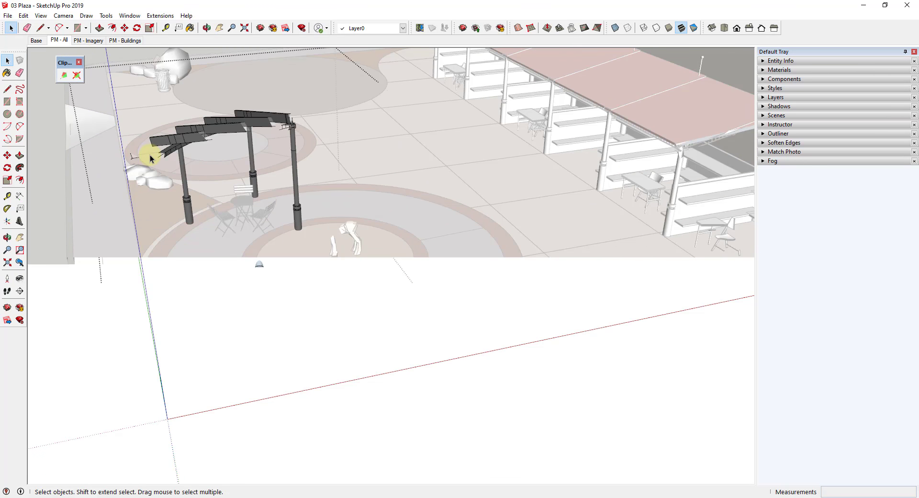
pyautogui.moveTo(474, 180); pyautogui.dragTo(492, 235, button='middle')
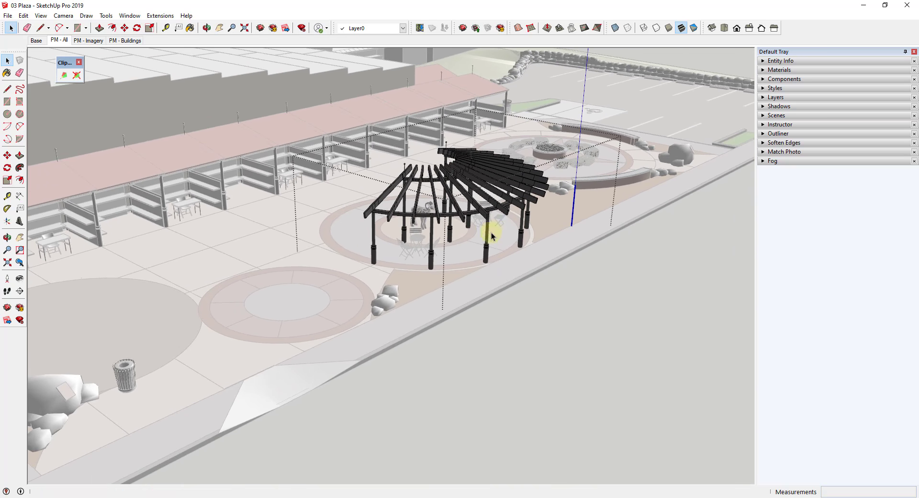
pyautogui.click(352, 202)
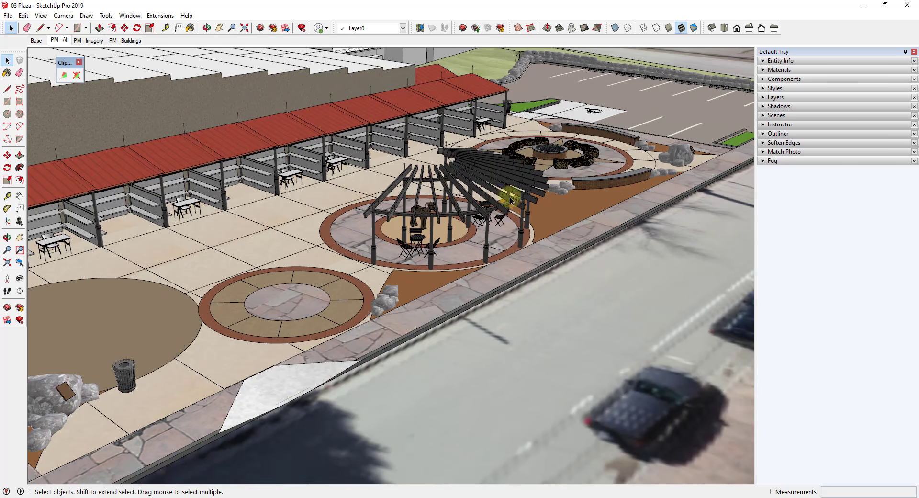
# Set the near clip plane distance for a close view of the plaza's pergola and market stalls
pyautogui.moveTo(350, 194); pyautogui.dragTo(258, 207, button='middle')
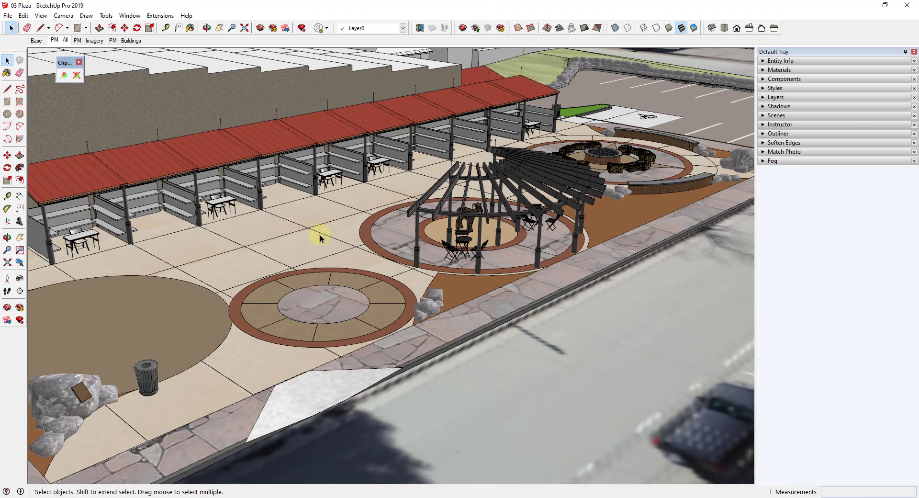
pyautogui.moveTo(320, 238); pyautogui.dragTo(294, 232, button='middle')
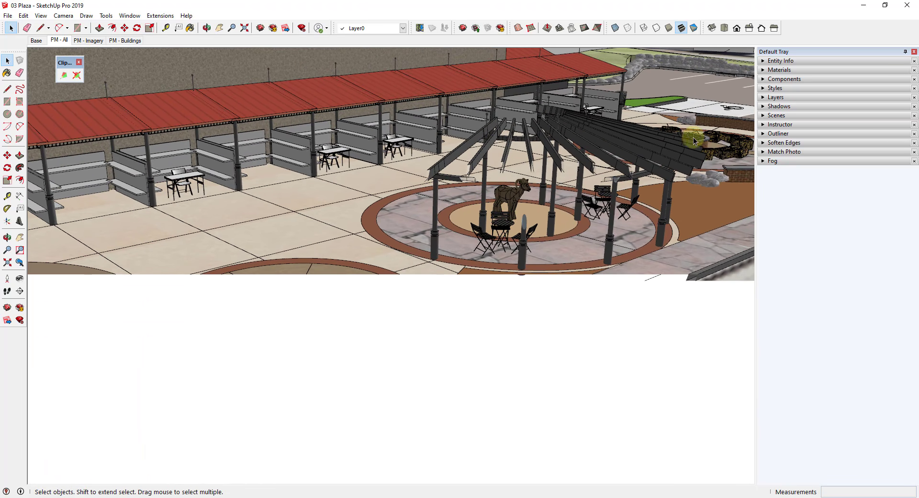
pyautogui.hotkey('alt', 'Tab')
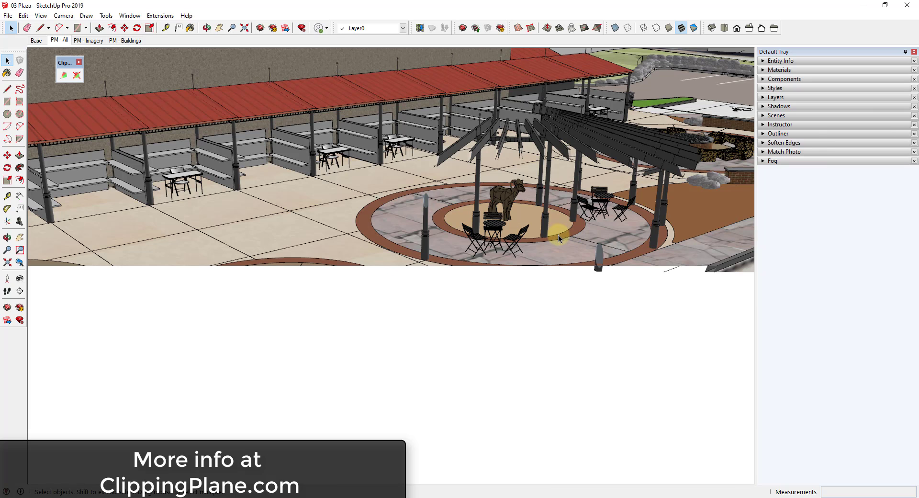
pyautogui.moveTo(563, 235); pyautogui.dragTo(491, 134, button='middle')
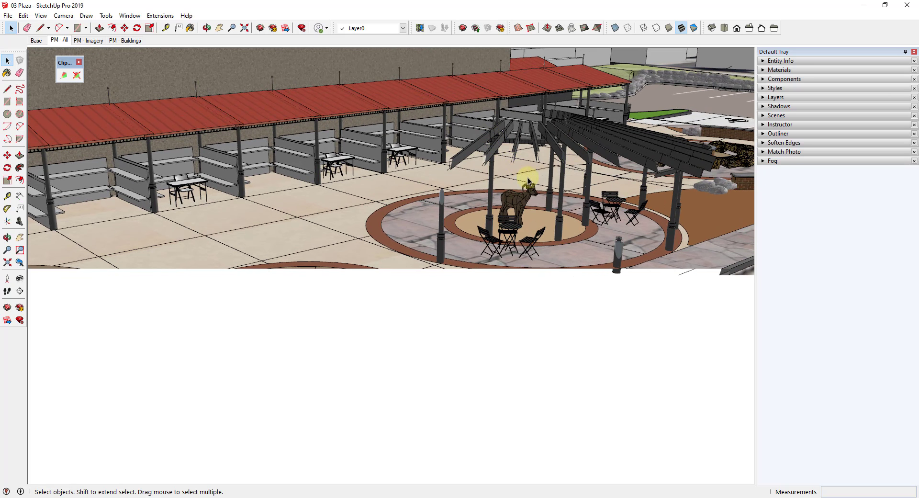
pyautogui.moveTo(506, 194); pyautogui.dragTo(482, 180, button='middle')
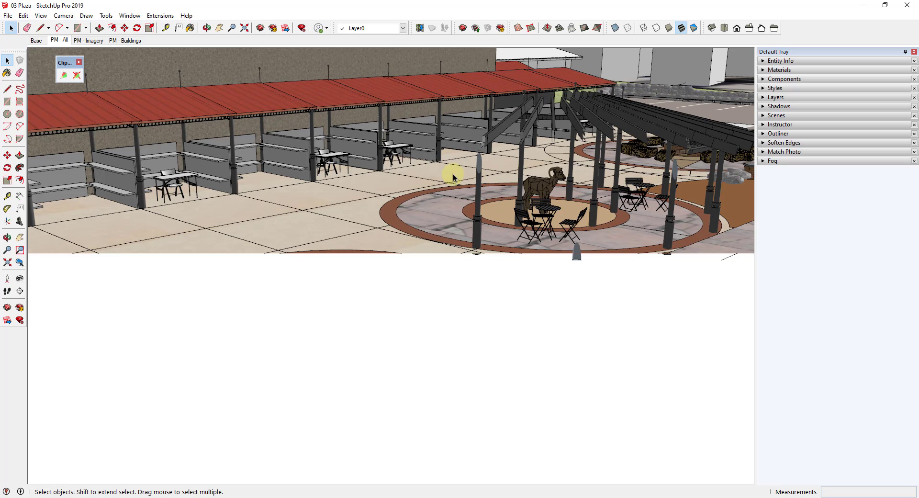
pyautogui.click(64, 76)
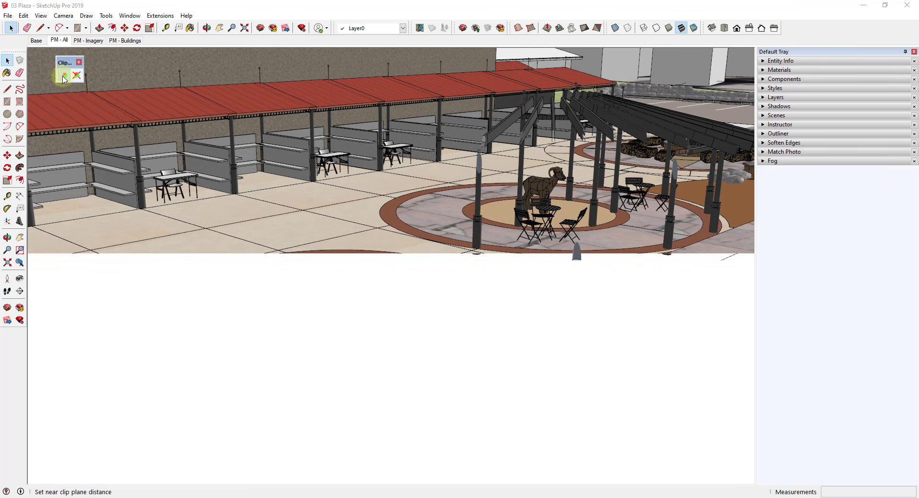
pyautogui.click(152, 188)
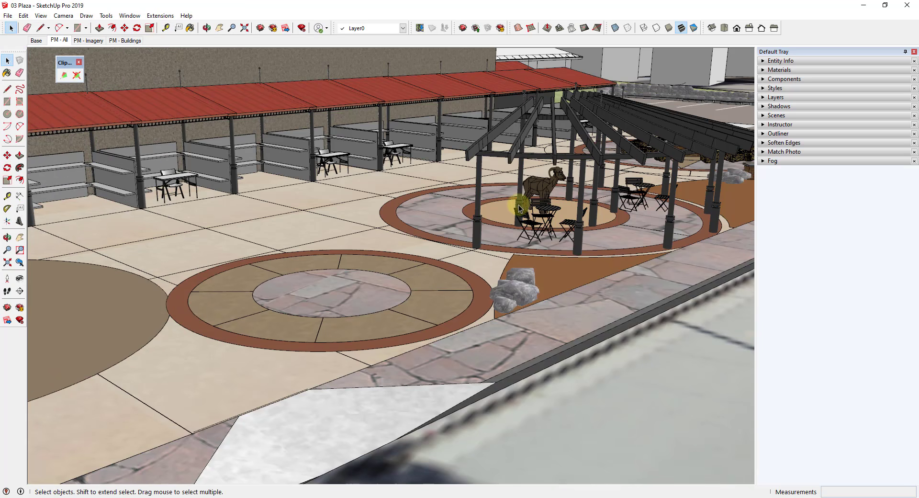
# Check the plaza for clipping at close range, including inside the pergola opened for editing, and leave the pergola
pyautogui.moveTo(519, 208); pyautogui.dragTo(426, 213, button='middle')
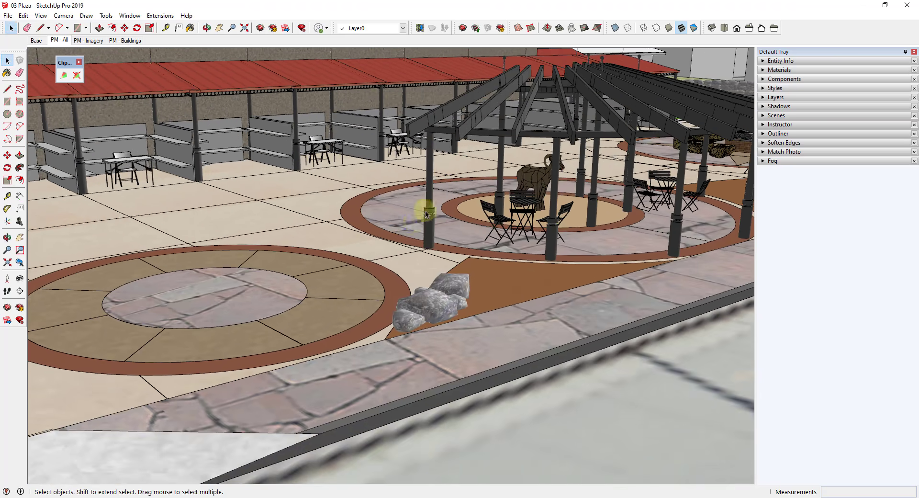
pyautogui.scroll(-2, 426, 214)
pyautogui.scroll(-2, 509, 166)
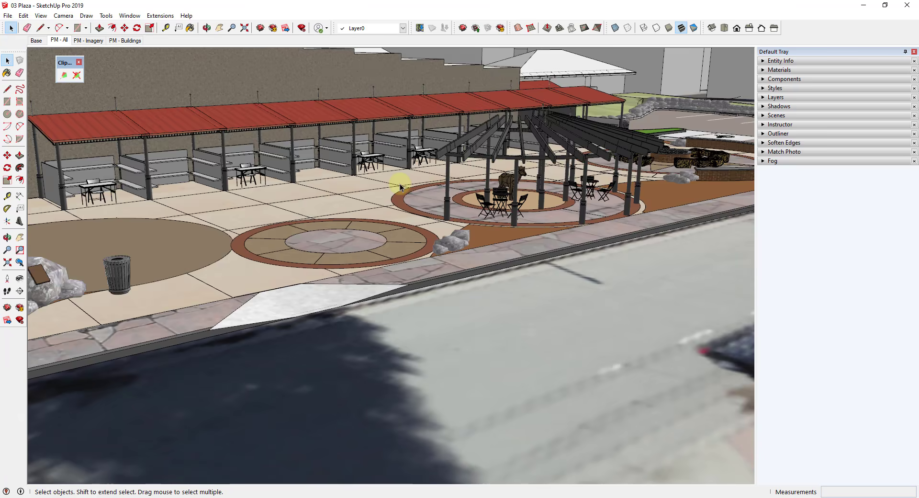
pyautogui.scroll(3, 335, 189)
pyautogui.moveTo(333, 190); pyautogui.dragTo(402, 185, button='middle')
pyautogui.scroll(3, 595, 122)
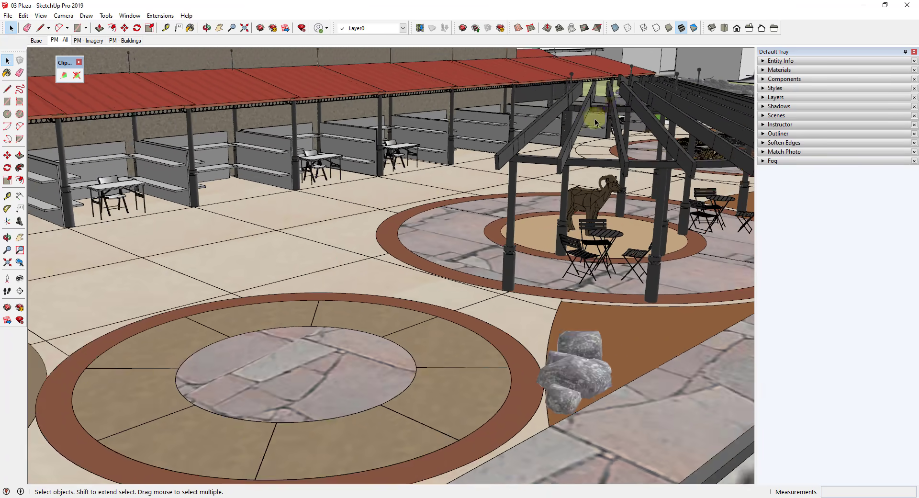
pyautogui.scroll(2, 575, 123)
pyautogui.doubleClick(571, 125)
pyautogui.moveTo(625, 172); pyautogui.dragTo(665, 199, button='middle')
pyautogui.click(409, 215)
pyautogui.scroll(-4, 665, 196)
pyautogui.moveTo(607, 216); pyautogui.dragTo(587, 200, button='middle')
pyautogui.click(494, 190)
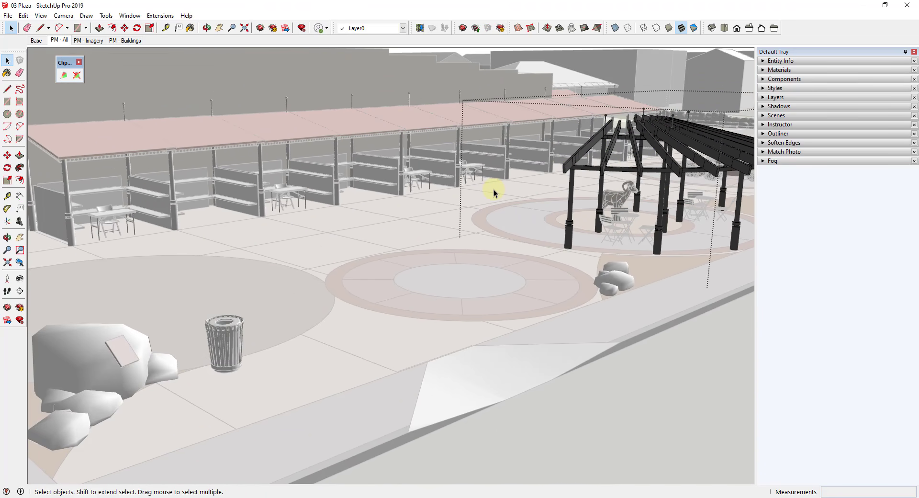
pyautogui.click(493, 189)
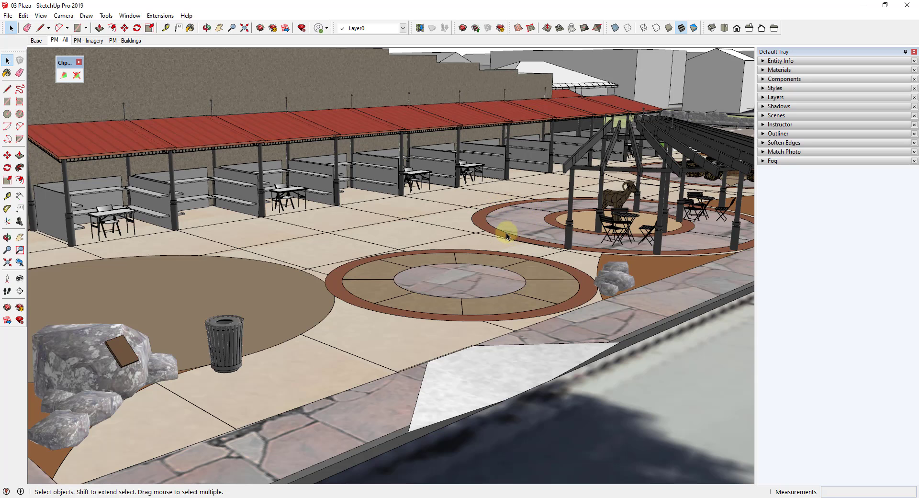
# Examine the paving circle, red-roofed stalls and surrounding town buildings for clipping, both close up and from a distant overview
pyautogui.scroll(2, 591, 189)
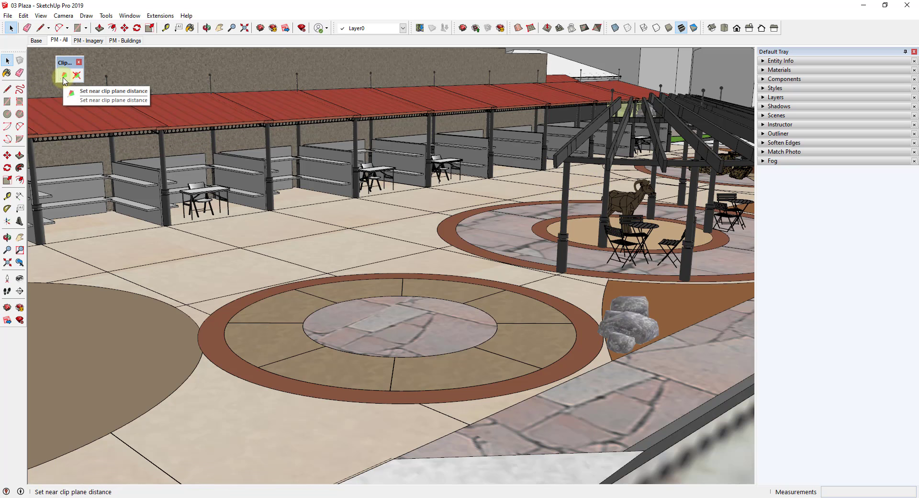
pyautogui.scroll(2, 564, 182)
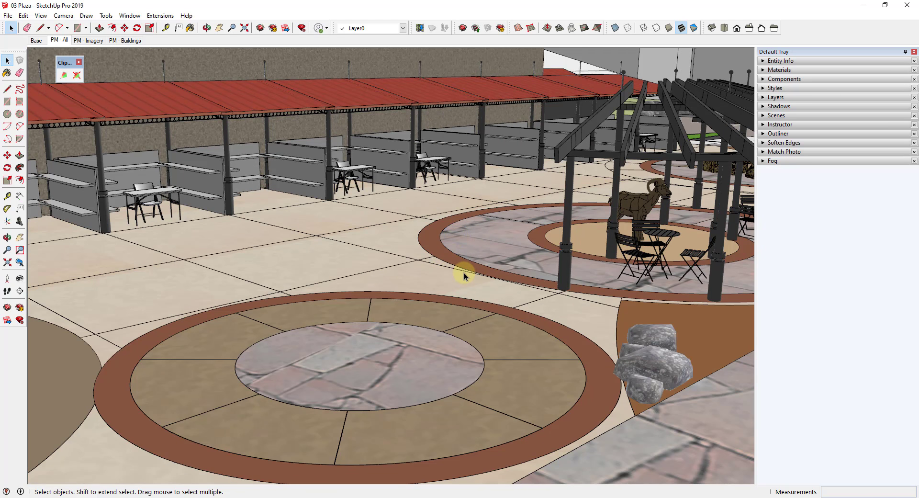
pyautogui.scroll(-1, 467, 272)
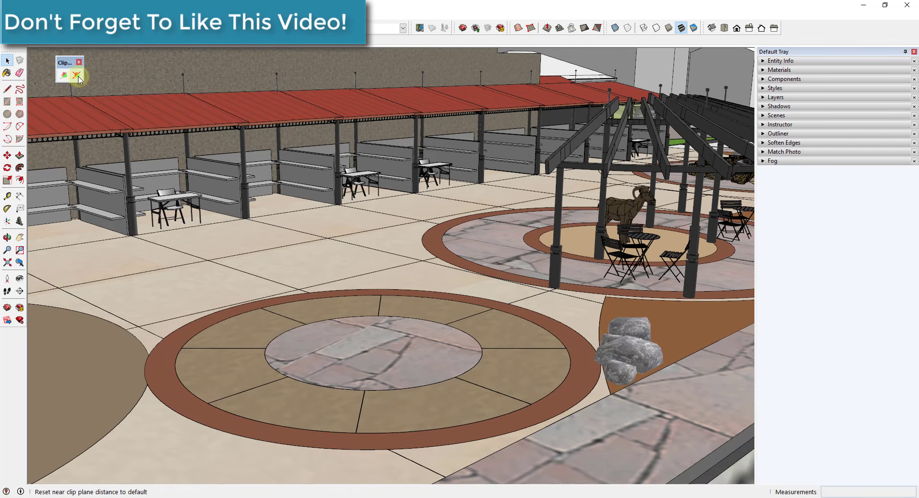
pyautogui.scroll(-5, 461, 271)
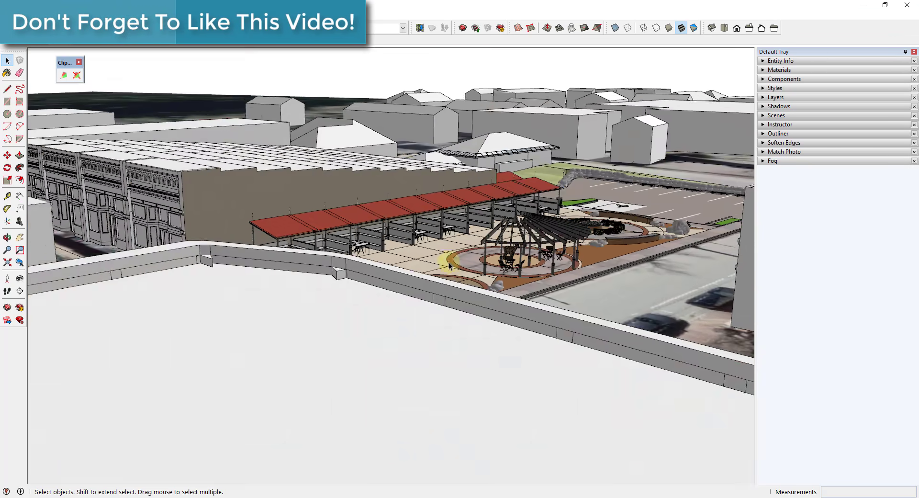
pyautogui.scroll(-10, 449, 262)
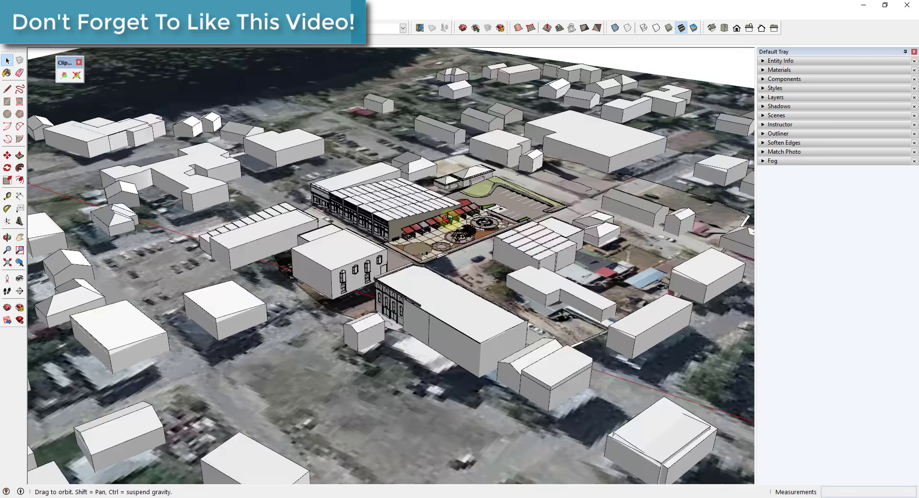
pyautogui.scroll(8, 446, 218)
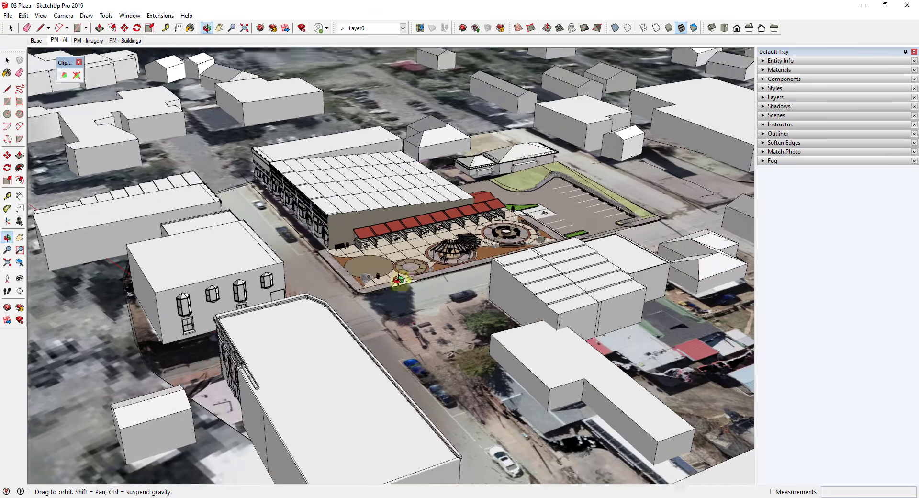
pyautogui.scroll(-8, 398, 280)
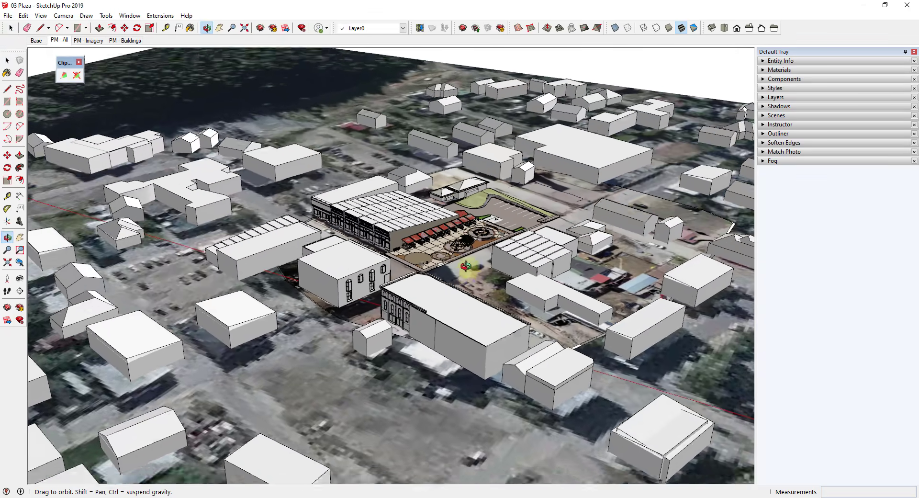
pyautogui.press('space')
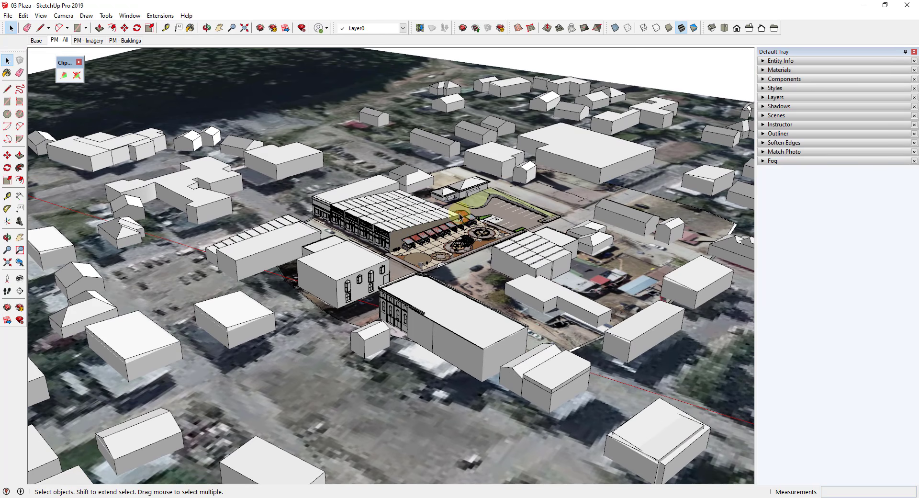
pyautogui.scroll(10, 422, 243)
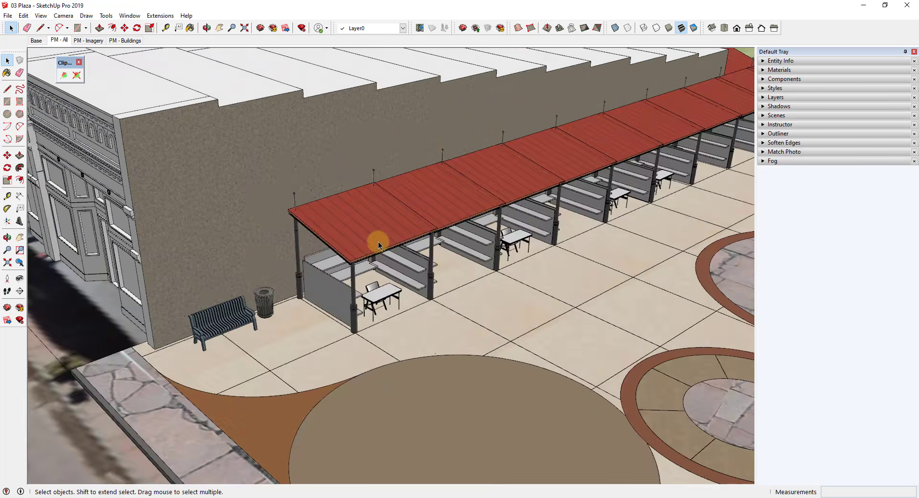
pyautogui.press('o')
pyautogui.moveTo(467, 201); pyautogui.dragTo(381, 239, button='middle')
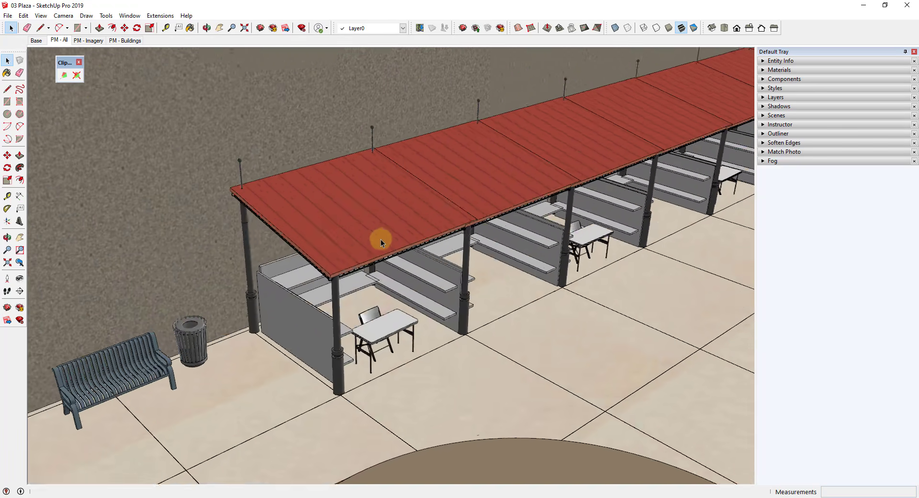
pyautogui.scroll(-8, 373, 230)
pyautogui.scroll(-8, 404, 214)
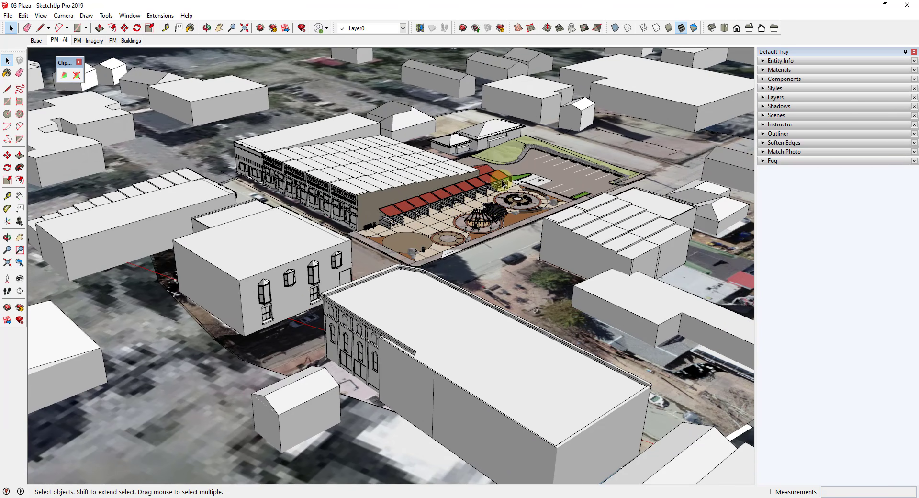
pyautogui.scroll(-5, 481, 184)
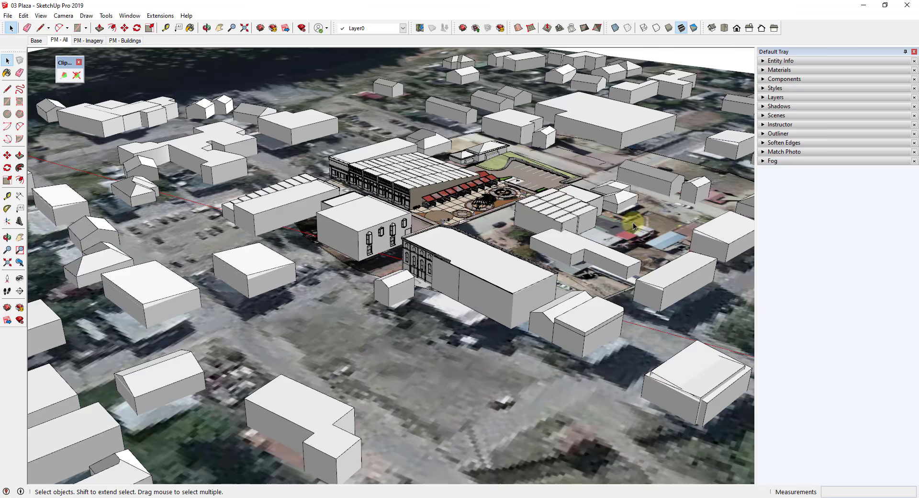
pyautogui.scroll(5, 633, 222)
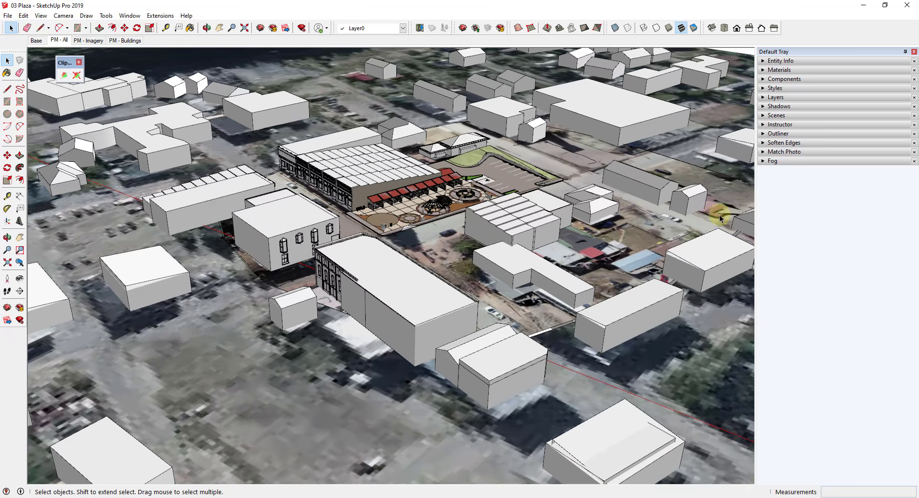
# Remove the forced near clip plane distance from the plaza model's camera
pyautogui.scroll(-1, 648, 216)
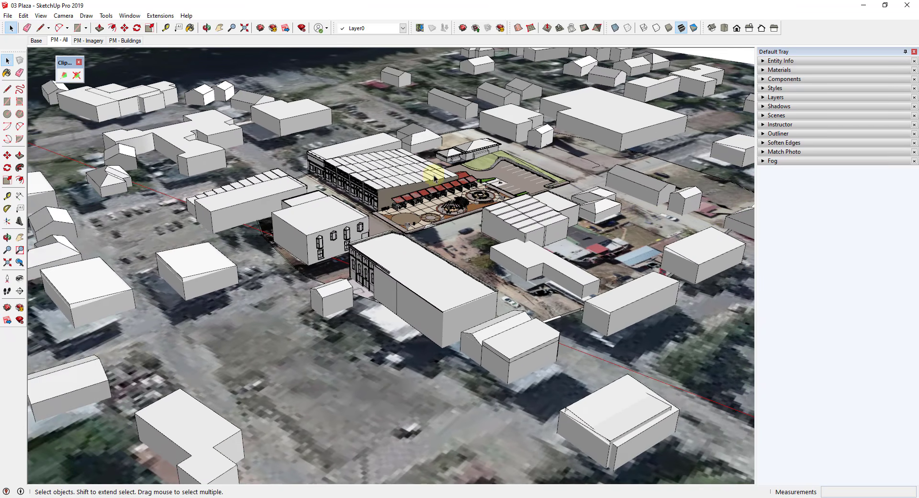
pyautogui.click(76, 77)
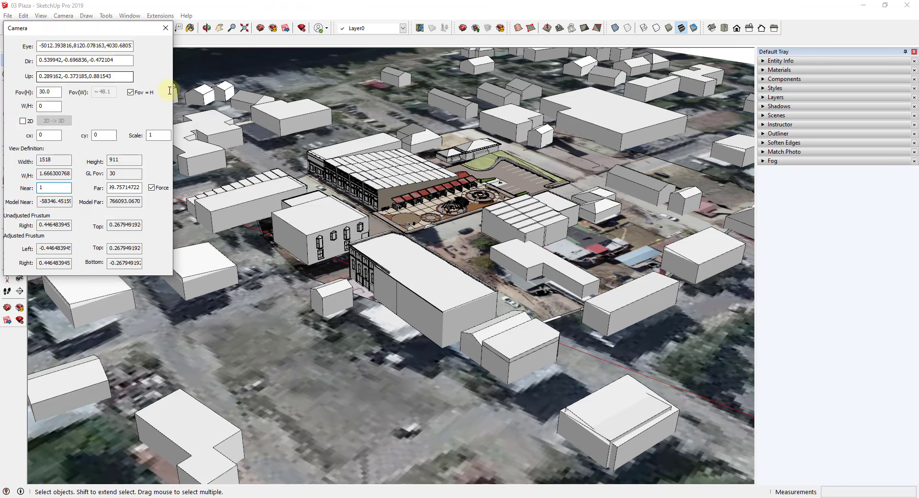
pyautogui.click(165, 29)
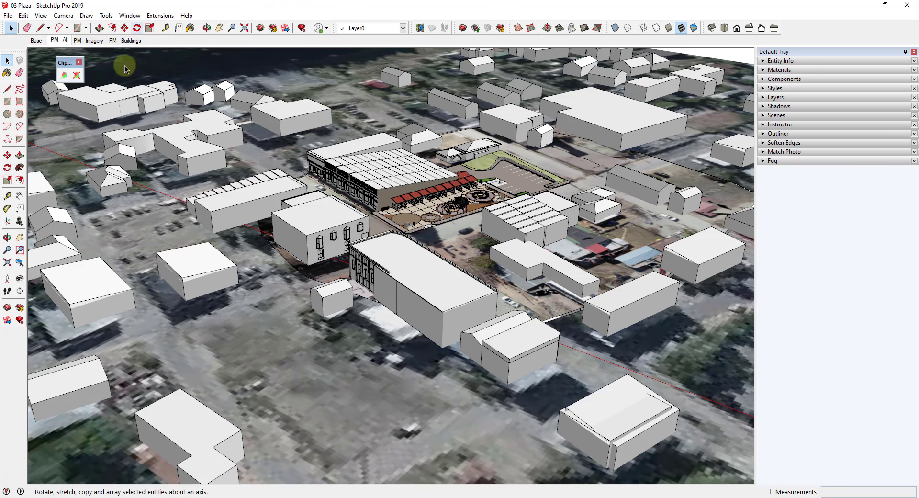
# Examine the market stalls and the pergola over the ram statue for clipping up close, and check the near clip plane settings
pyautogui.moveTo(455, 201)
pyautogui.mouseDown(button='middle')
pyautogui.moveTo(433, 213)
pyautogui.moveTo(463, 201)
pyautogui.mouseUp(button='middle')
pyautogui.scroll(10, 463, 201)
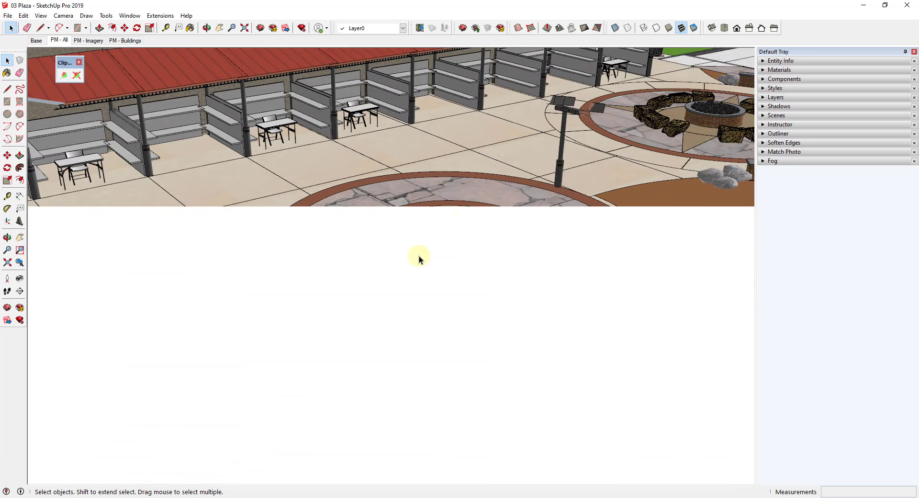
pyautogui.moveTo(419, 257); pyautogui.dragTo(486, 200, button='middle')
pyautogui.moveTo(486, 200); pyautogui.dragTo(488, 206)
pyautogui.scroll(-3, 489, 206)
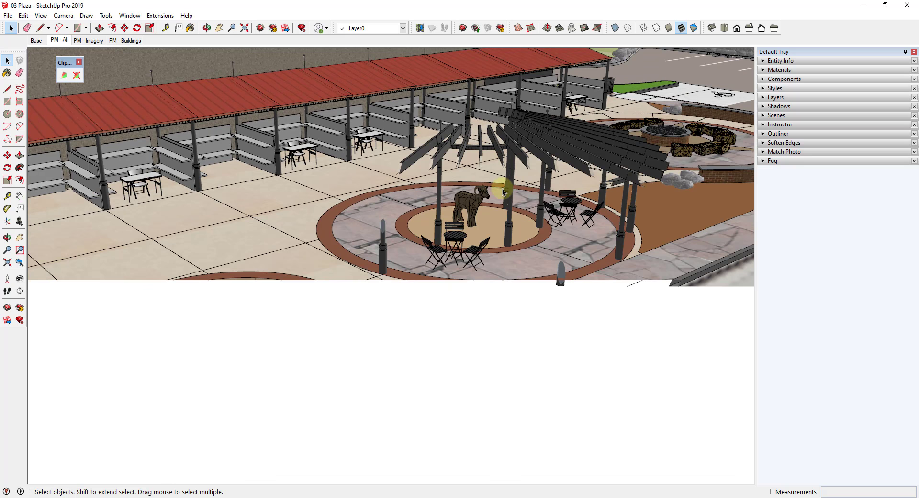
pyautogui.scroll(4, 532, 126)
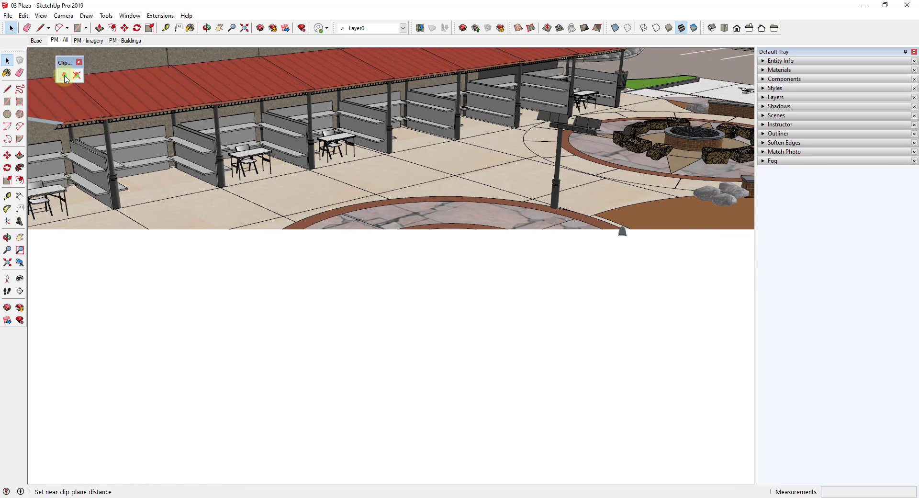
pyautogui.click(64, 77)
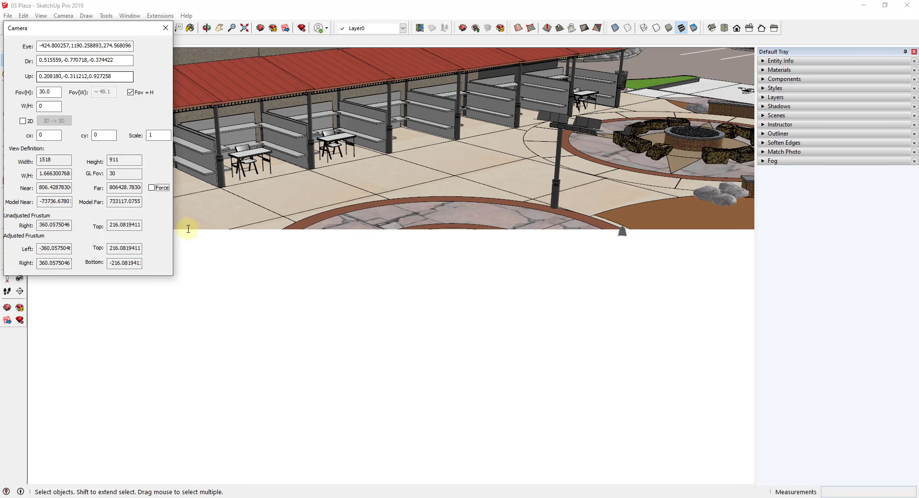
pyautogui.press('Escape')
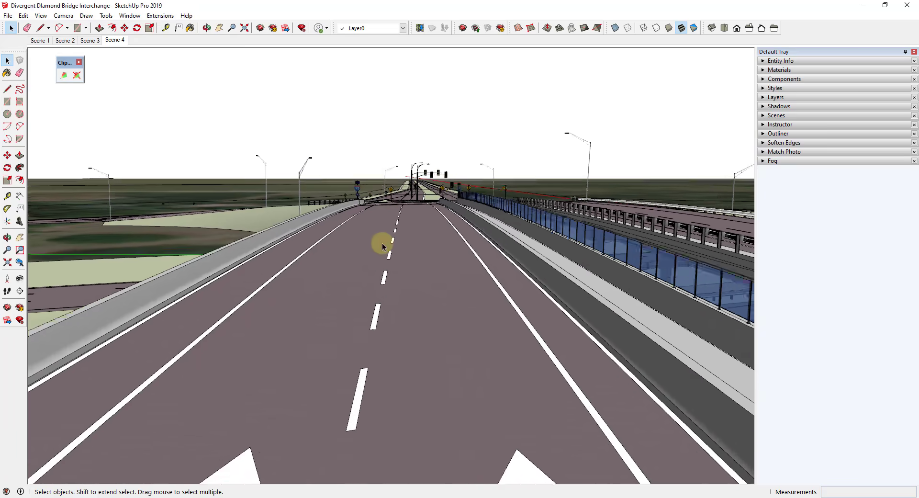
# Examine the bridge interchange's road deck, barrier and glass railing for clipping up close, including inside the group opened for editing
pyautogui.moveTo(379, 242); pyautogui.dragTo(559, 345, button='middle')
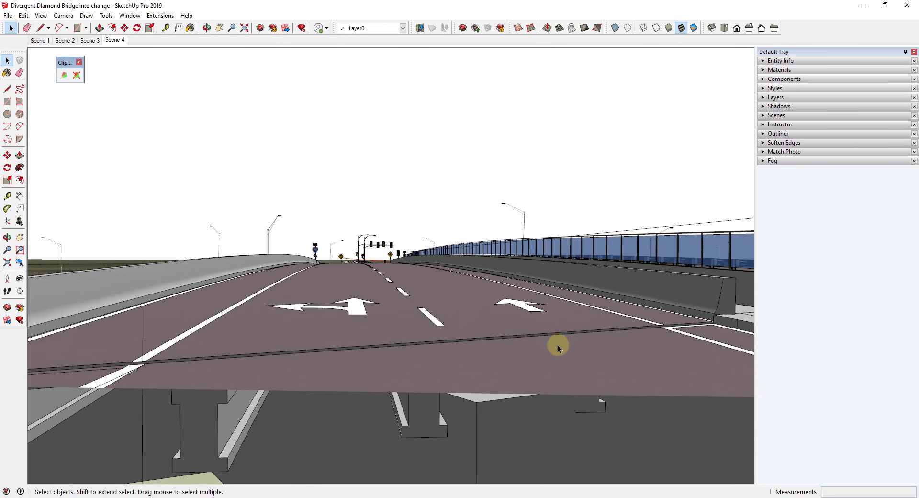
pyautogui.scroll(-1, 559, 345)
pyautogui.scroll(1, 624, 365)
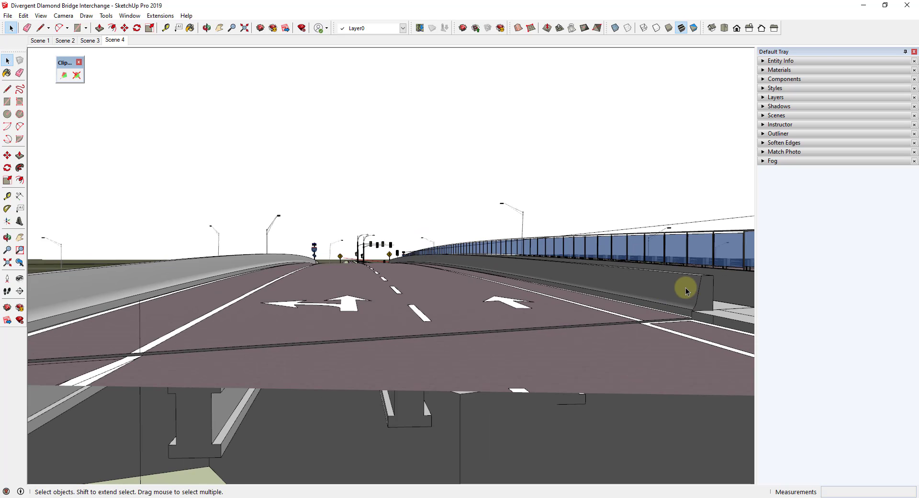
pyautogui.moveTo(686, 290); pyautogui.dragTo(653, 322, button='middle')
pyautogui.scroll(4, 607, 284)
pyautogui.scroll(2, 566, 287)
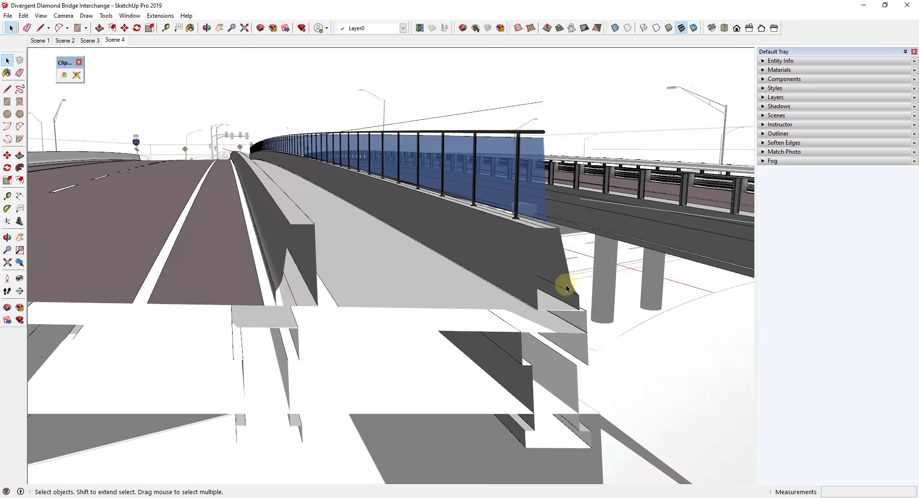
# Select the bridge section with the glass railing and set the near clip plane distance for a close view of its end
pyautogui.moveTo(566, 285); pyautogui.dragTo(526, 261, button='middle')
pyautogui.click(458, 236)
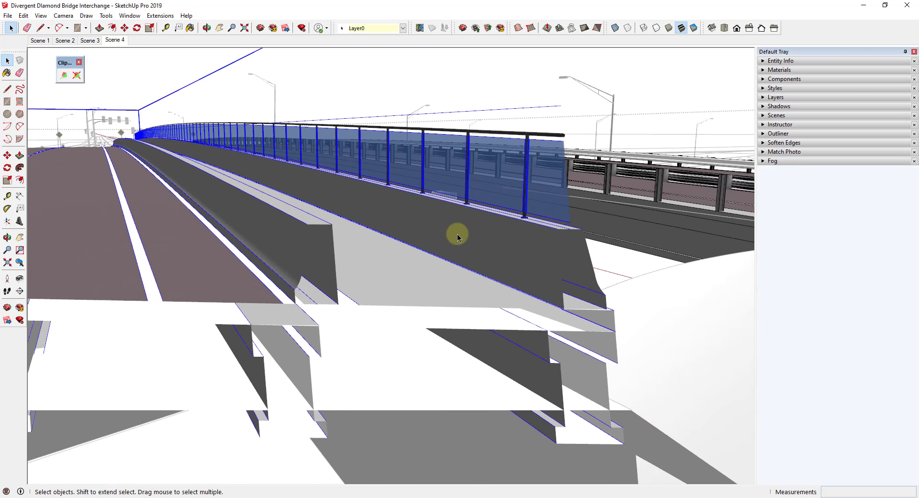
pyautogui.scroll(-2, 460, 237)
pyautogui.scroll(2, 544, 236)
pyautogui.moveTo(583, 268); pyautogui.dragTo(568, 261, button='middle')
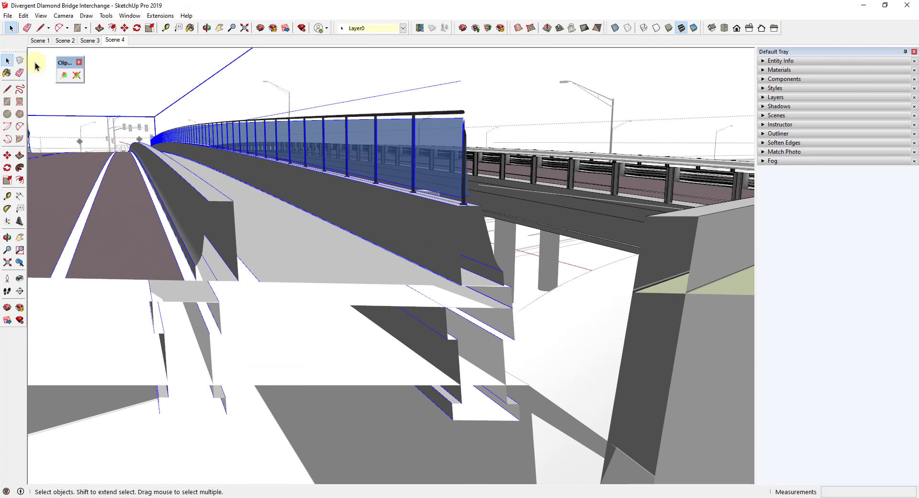
pyautogui.click(65, 76)
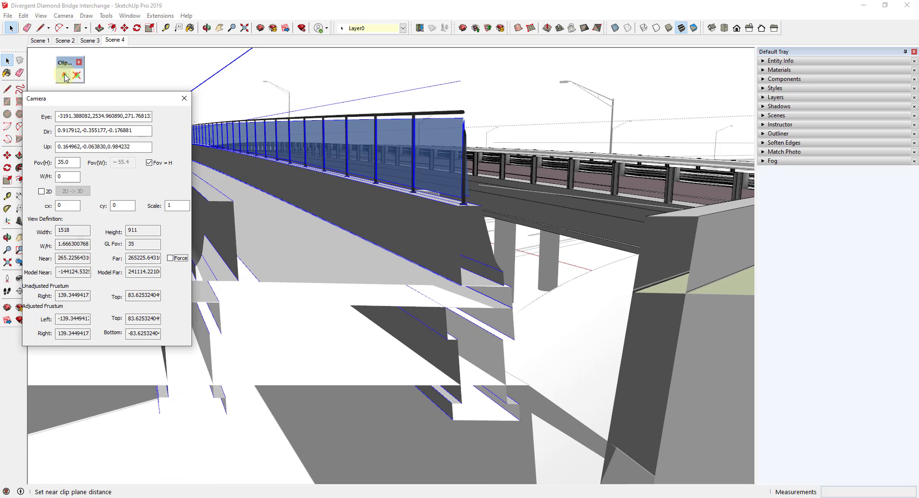
pyautogui.click(197, 158)
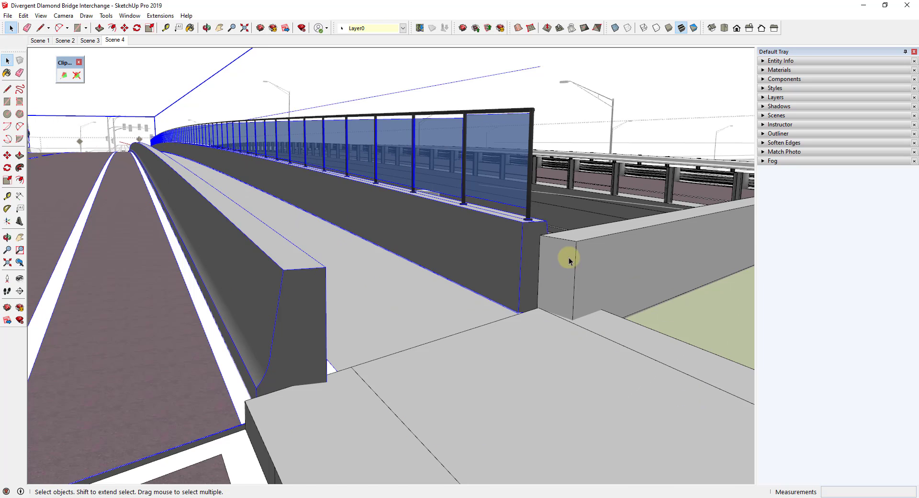
# Check the whole interchange from a distant overview and reset the near clip plane distance
pyautogui.scroll(-12, 568, 260)
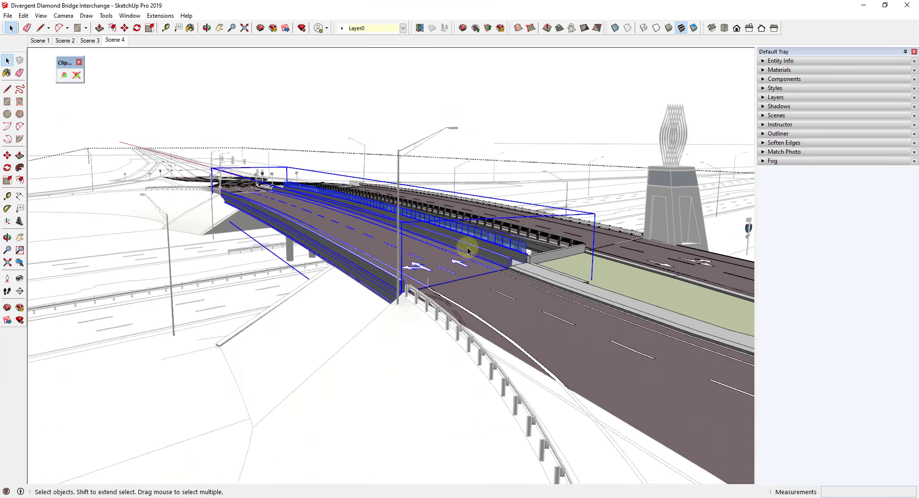
pyautogui.moveTo(469, 250); pyautogui.dragTo(488, 313, button='middle')
pyautogui.scroll(-10, 464, 273)
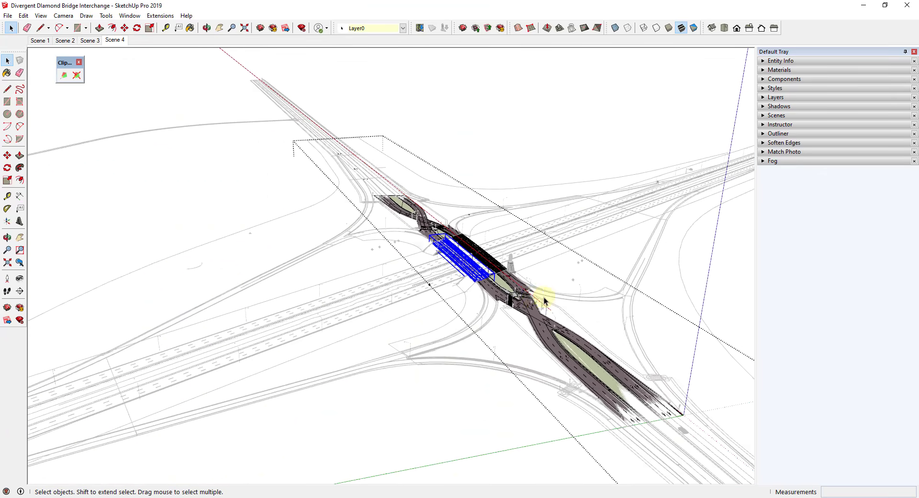
pyautogui.scroll(5, 575, 278)
pyautogui.scroll(5, 565, 281)
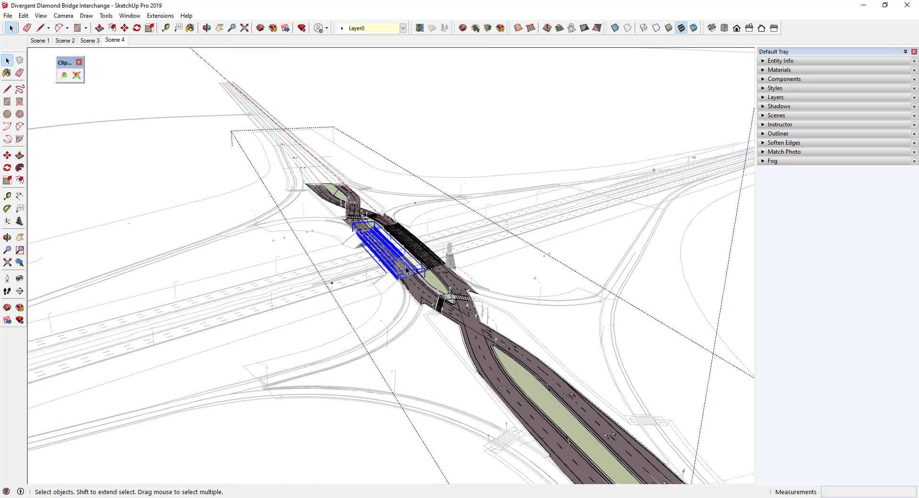
pyautogui.click(77, 75)
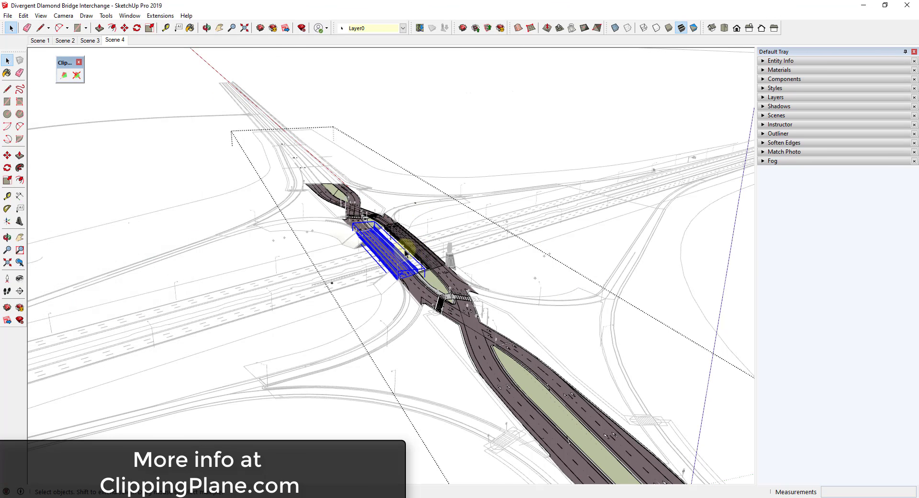
# Leave the bridge group being edited and examine the road deck and glass railing from a closer view
pyautogui.scroll(4, 400, 280)
pyautogui.moveTo(420, 282); pyautogui.dragTo(359, 184, button='middle')
pyautogui.scroll(3, 355, 177)
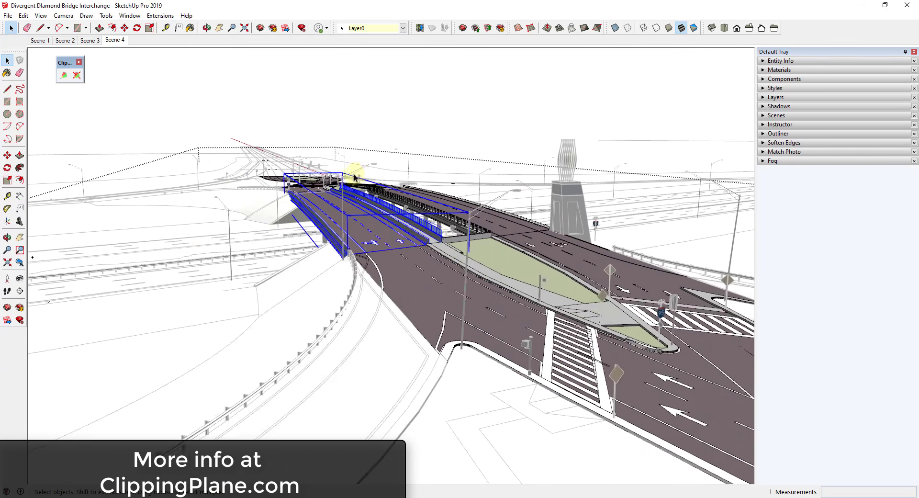
pyautogui.scroll(4, 366, 183)
pyautogui.click(360, 112)
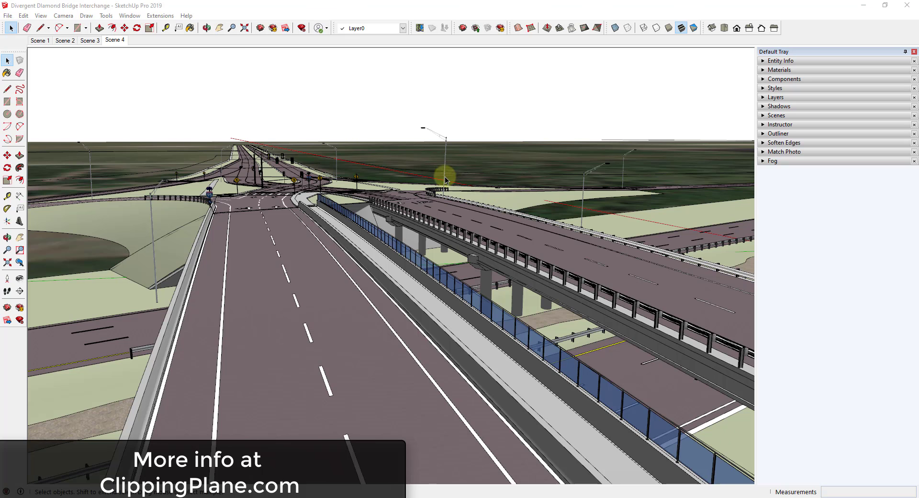
pyautogui.moveTo(445, 180); pyautogui.dragTo(481, 191, button='middle')
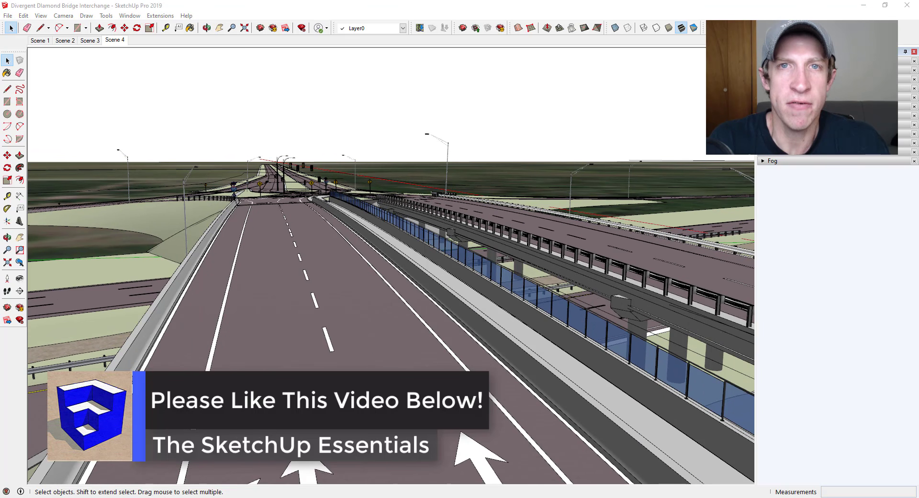